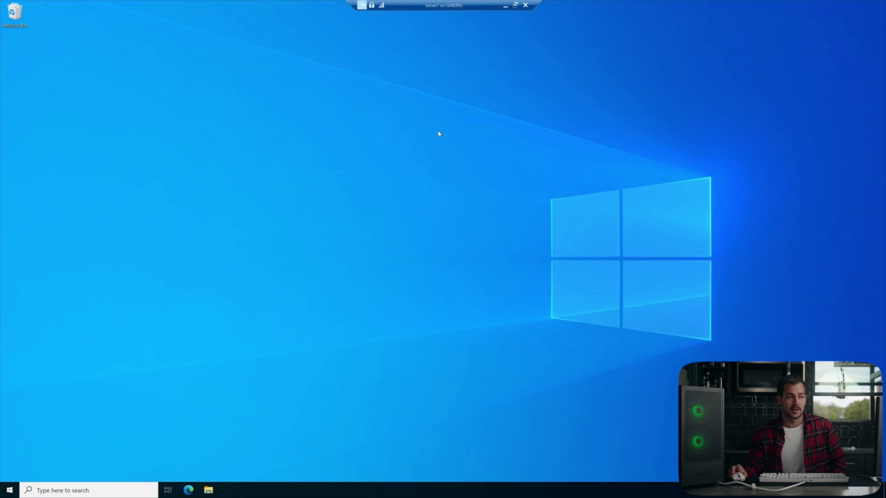
- Launch Server Manager from search, dismiss the Admin Center notice, and start Add Roles and Features
click(20, 493)
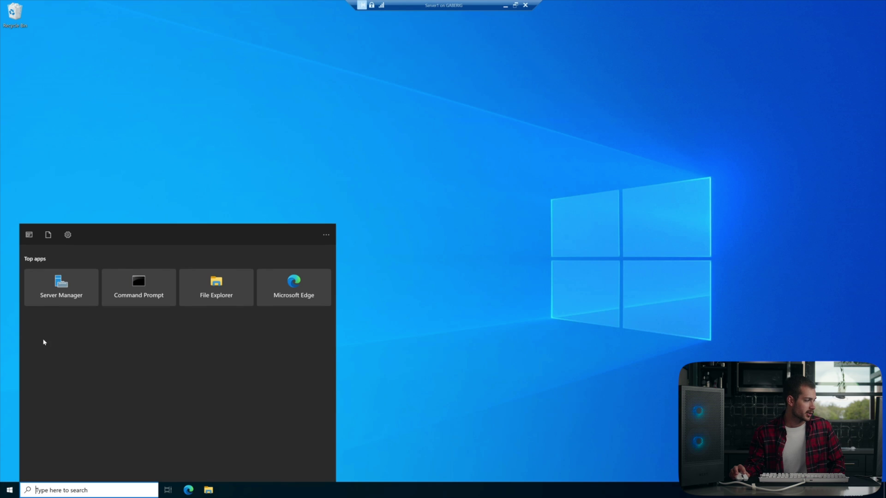
click(61, 284)
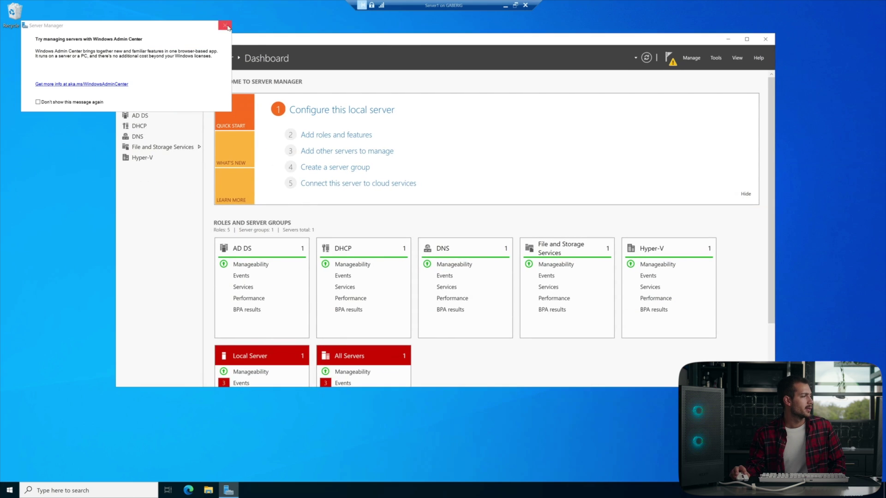
click(225, 26)
drag(258, 40, 277, 42)
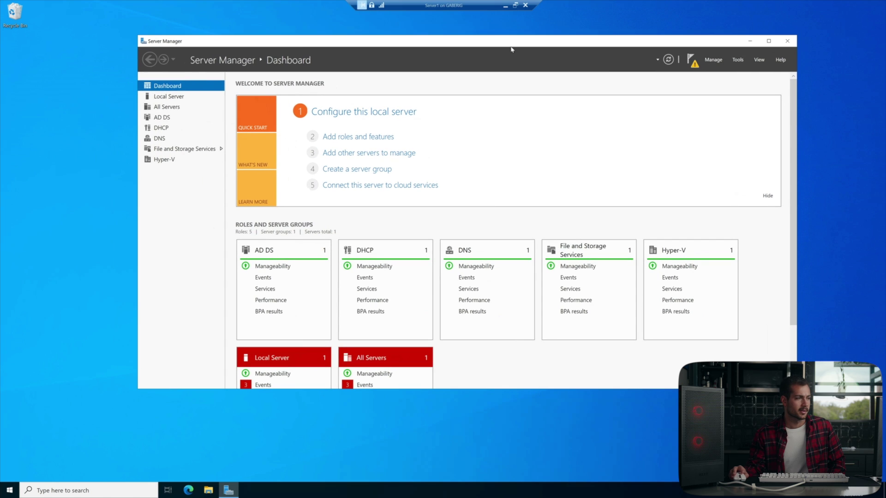
click(713, 61)
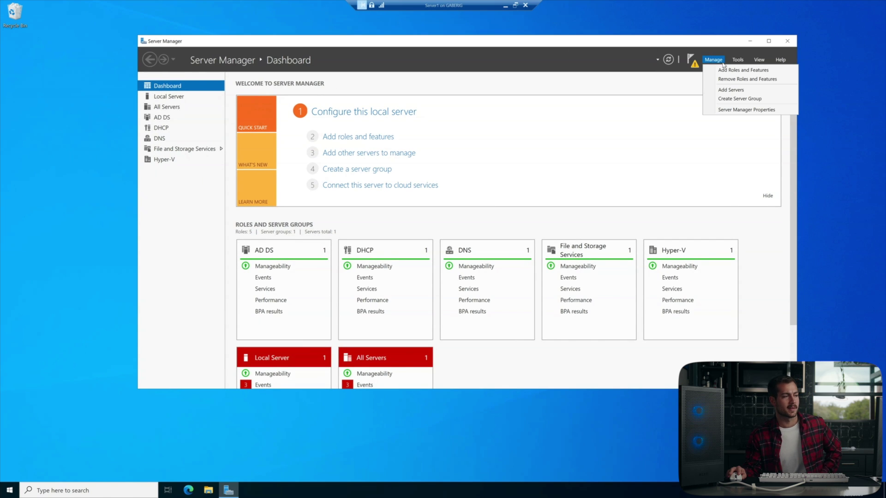
click(736, 71)
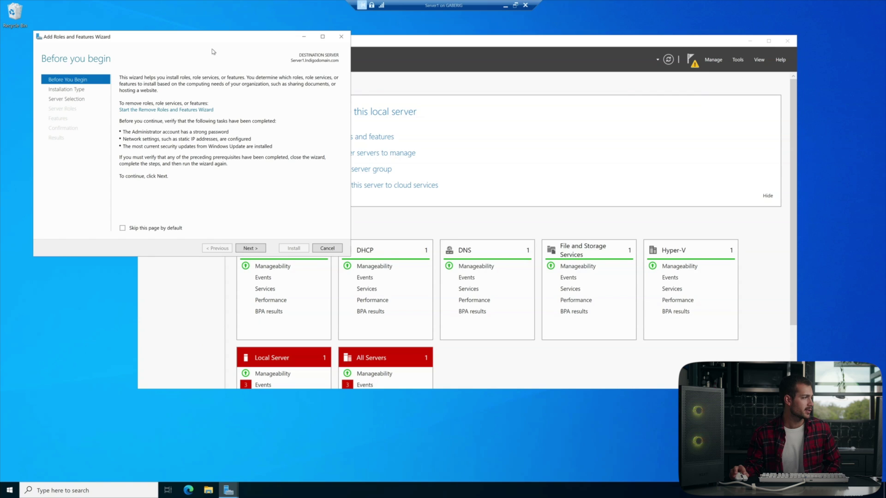
- Choose role-based installation on Server1.indigodomain.com and tick the Remote Desktop Services role
drag(213, 42, 641, 116)
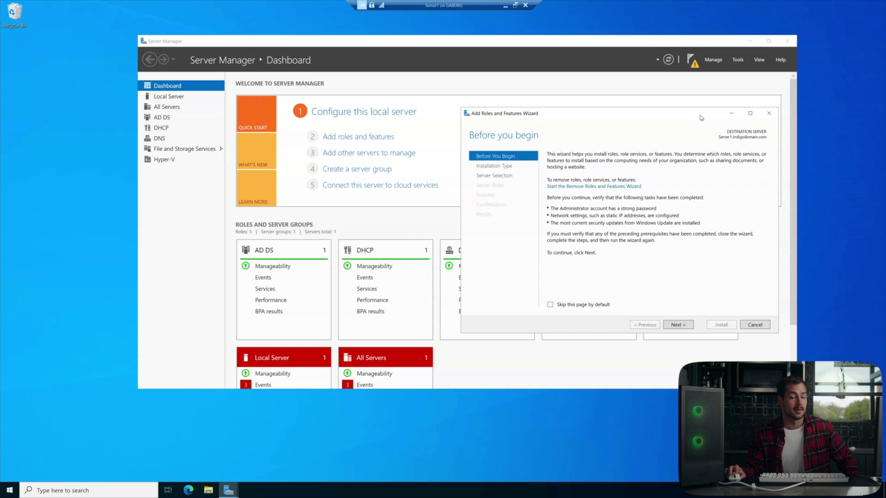
drag(696, 119, 677, 118)
click(664, 325)
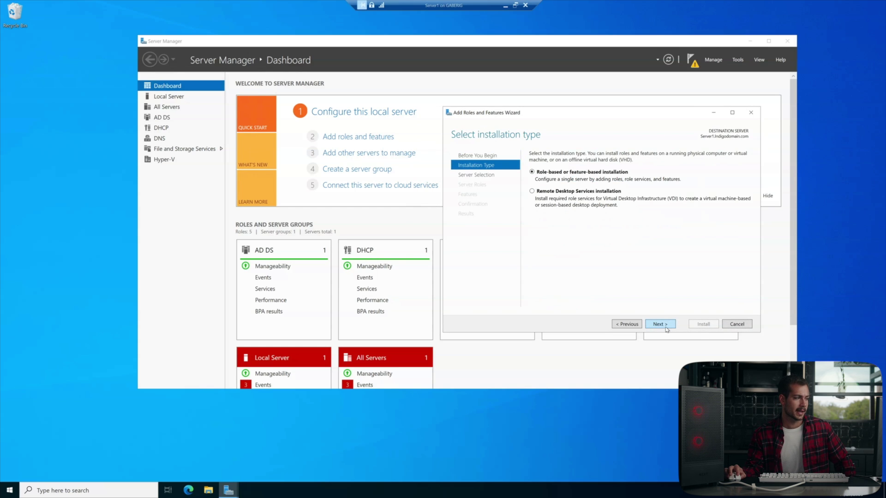
click(667, 327)
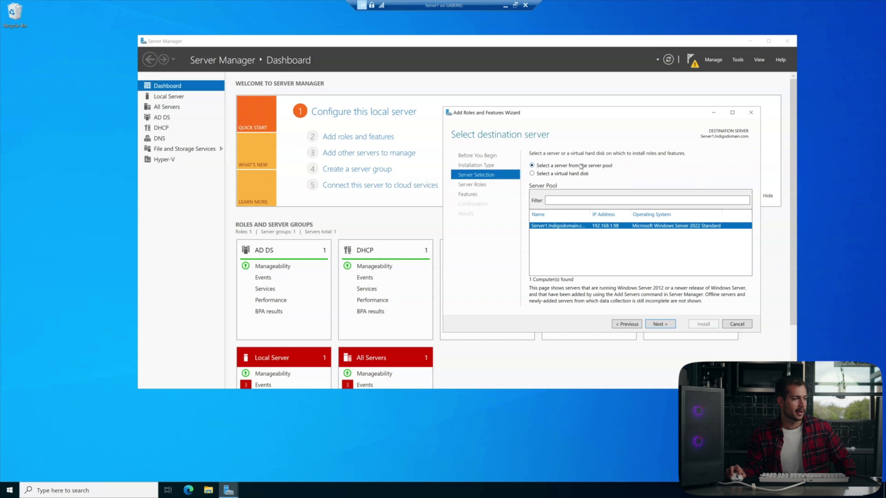
click(655, 325)
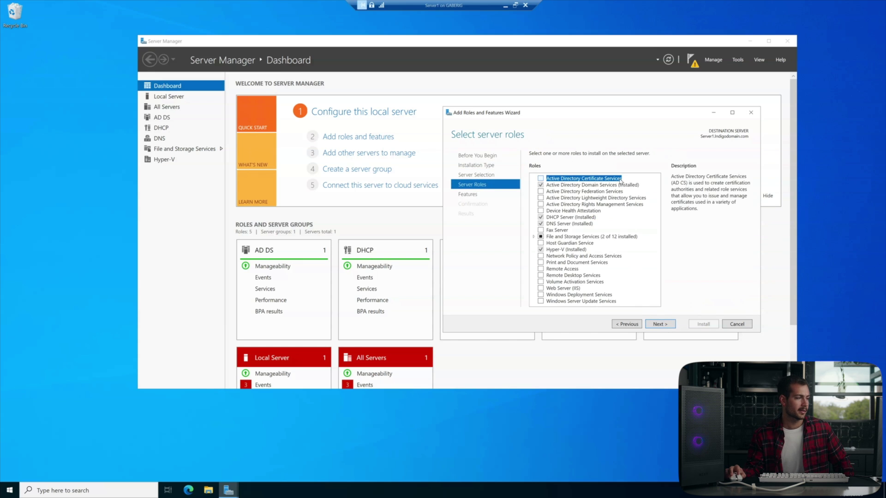
click(541, 275)
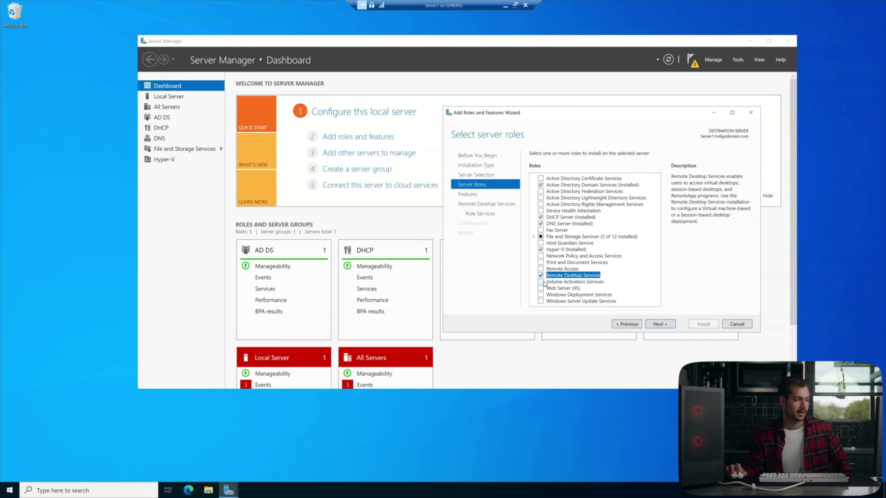
click(664, 326)
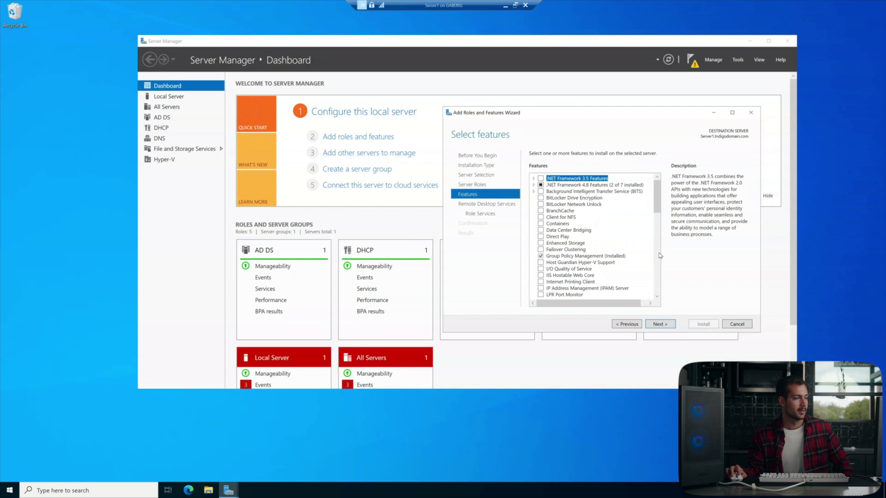
- Skip extra features and tick Connection Broker and Gateway role services with their required features
click(661, 325)
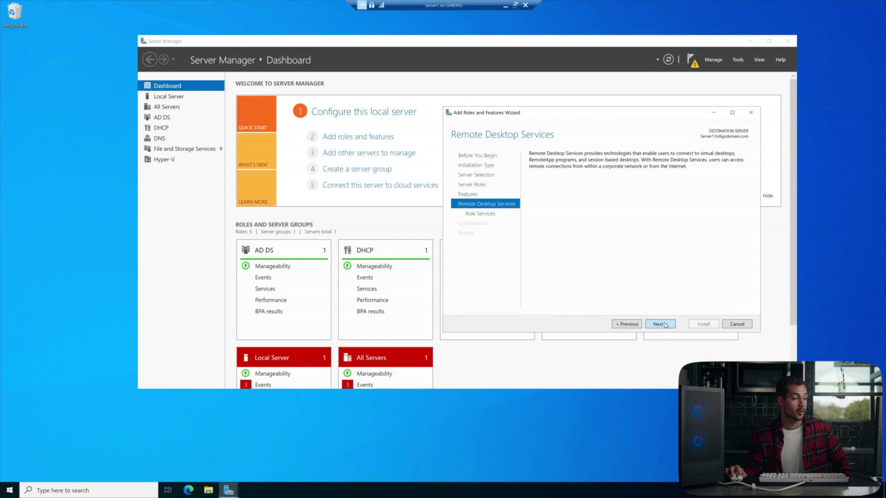
click(665, 325)
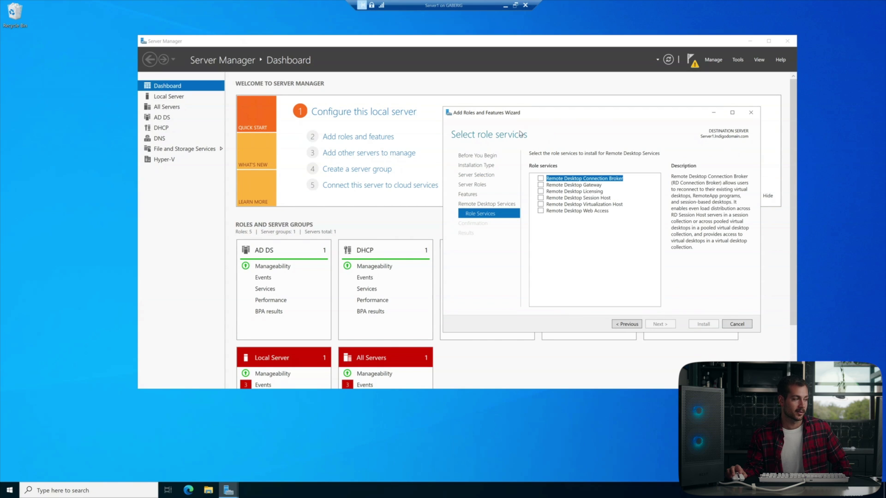
click(539, 178)
click(625, 291)
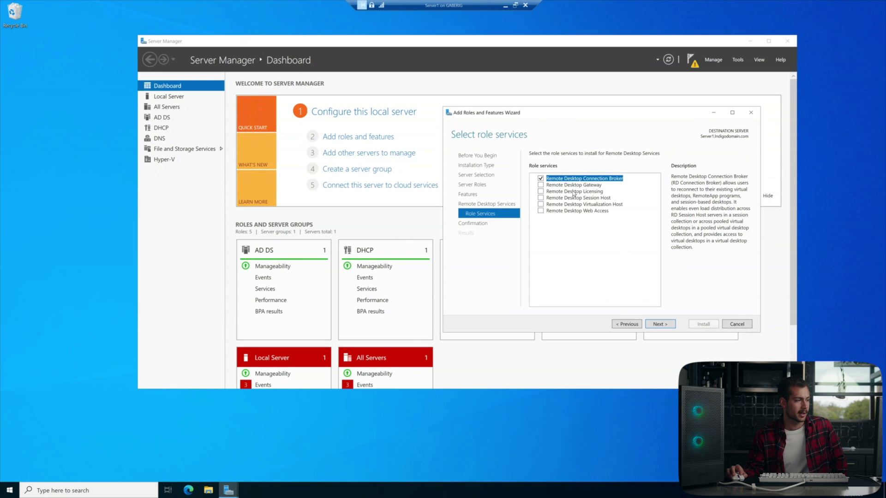
click(540, 185)
click(625, 290)
- Keep the default Web Server (IIS) role services and advance to the confirmation page
click(660, 324)
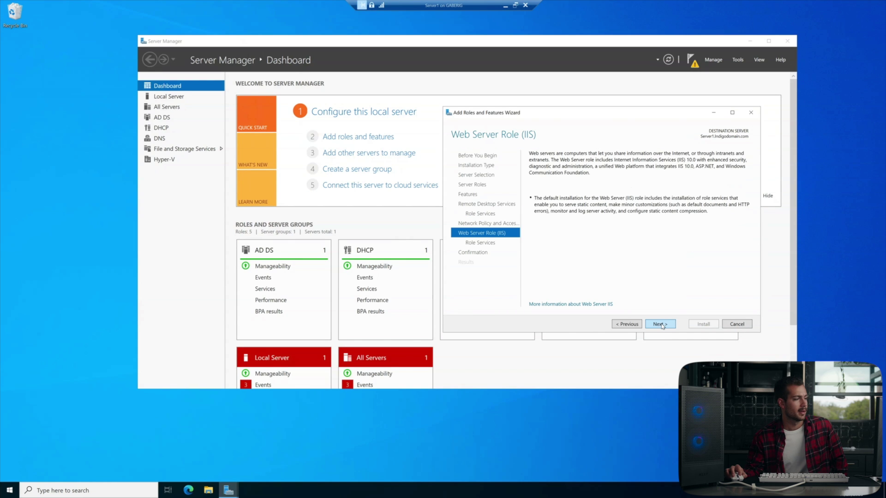
click(663, 325)
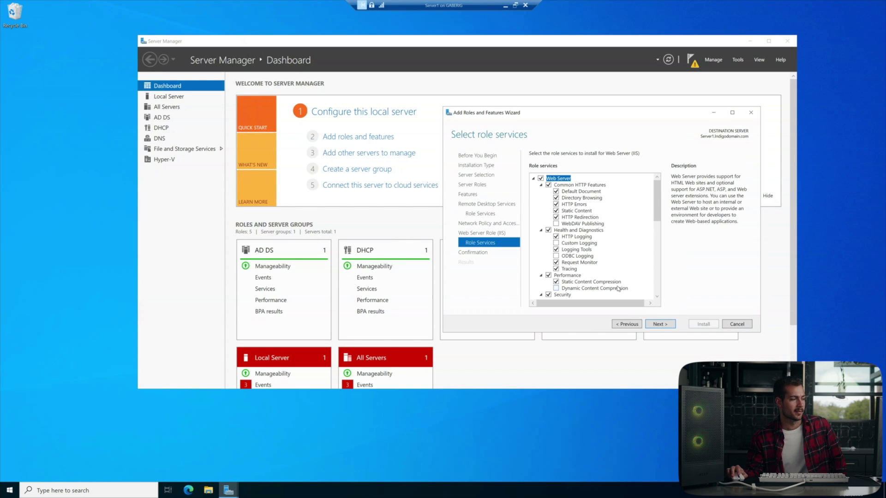
scroll(618, 289, down, 3)
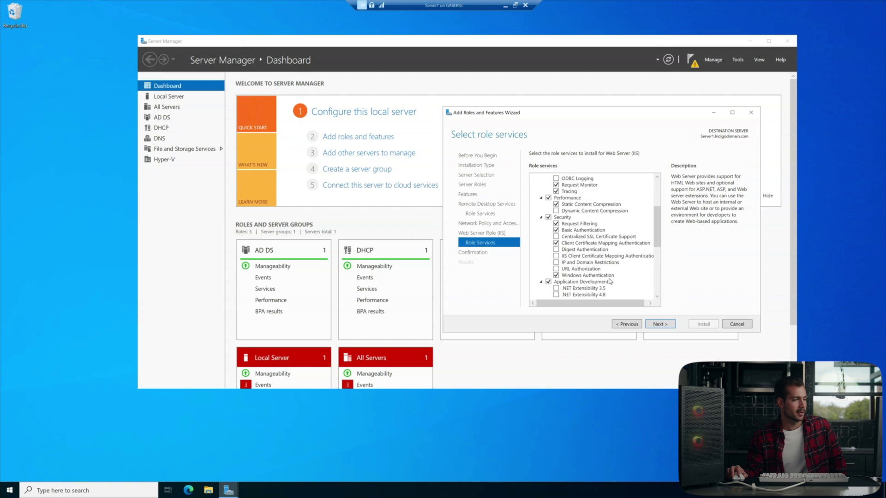
click(666, 327)
- Review the selections, install the Remote Desktop roles and features, then close the wizard
scroll(588, 256, down, 6)
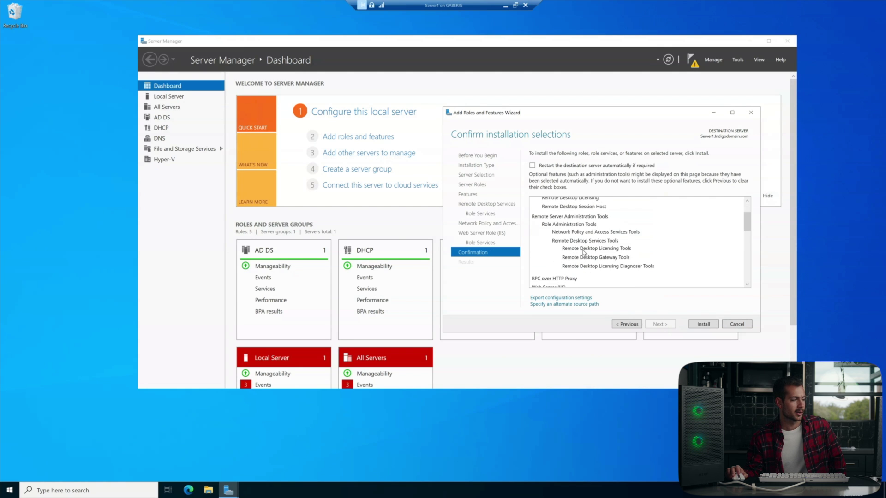
scroll(596, 265, down, 4)
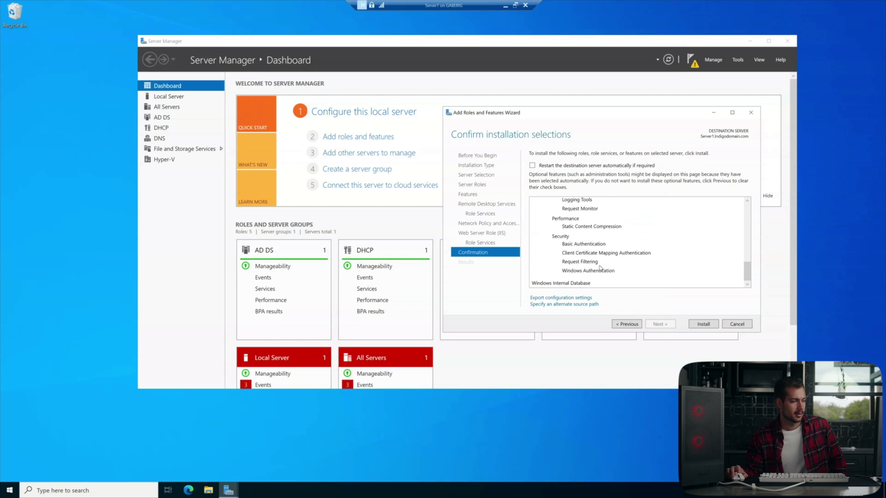
click(703, 325)
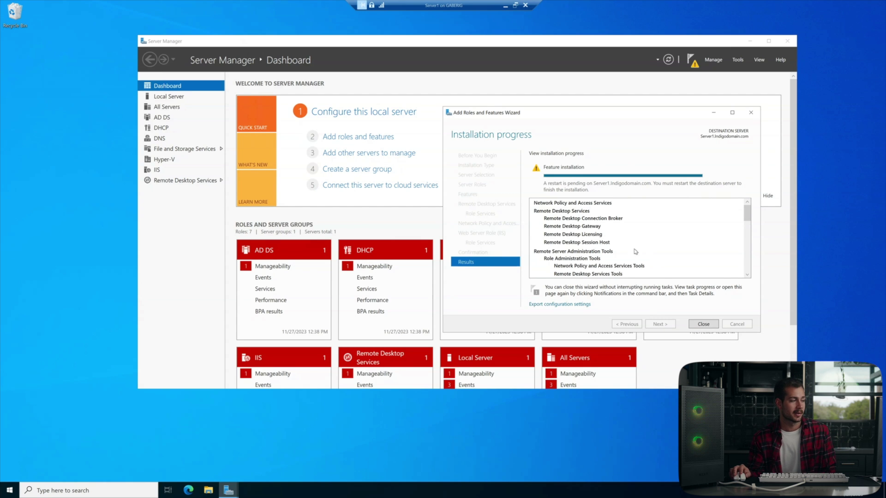
click(697, 324)
- Close Server Manager and restart the server from the Start menu power options
click(787, 41)
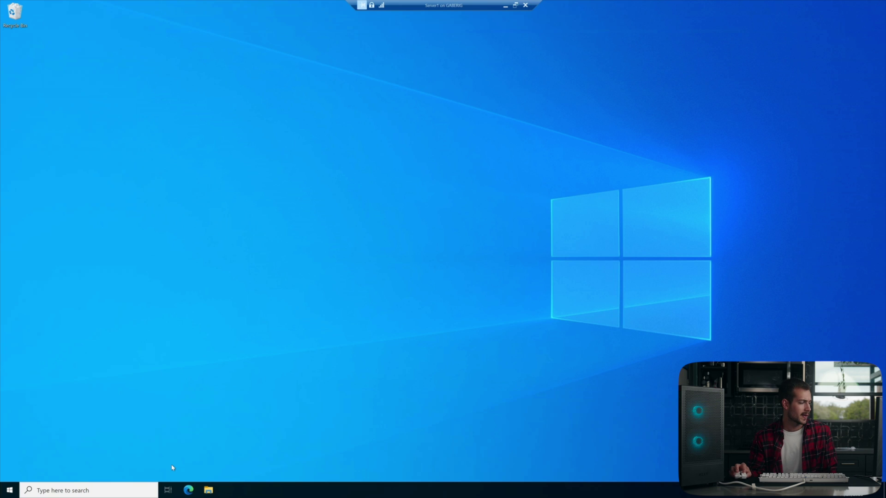
click(9, 490)
click(10, 472)
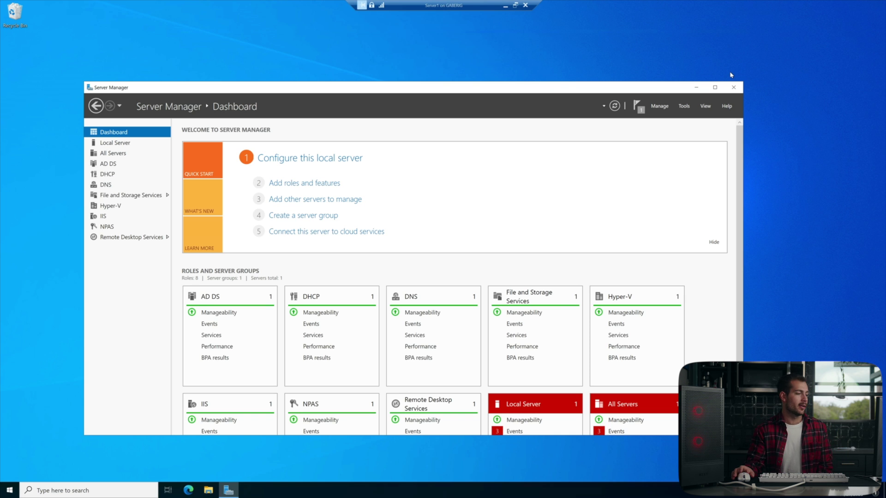
- Check the Remote Desktop Services dashboard tile, then launch Active Directory Users and Computers from Tools
scroll(451, 310, down, 3)
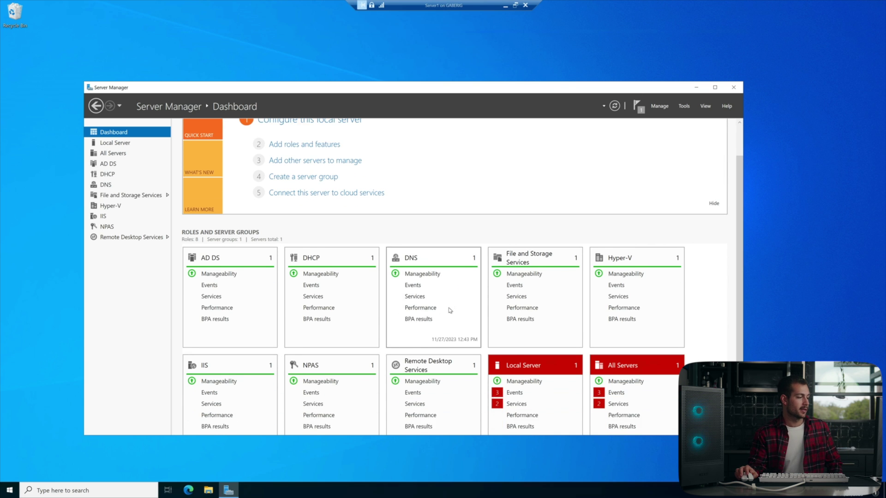
scroll(446, 355, up, 3)
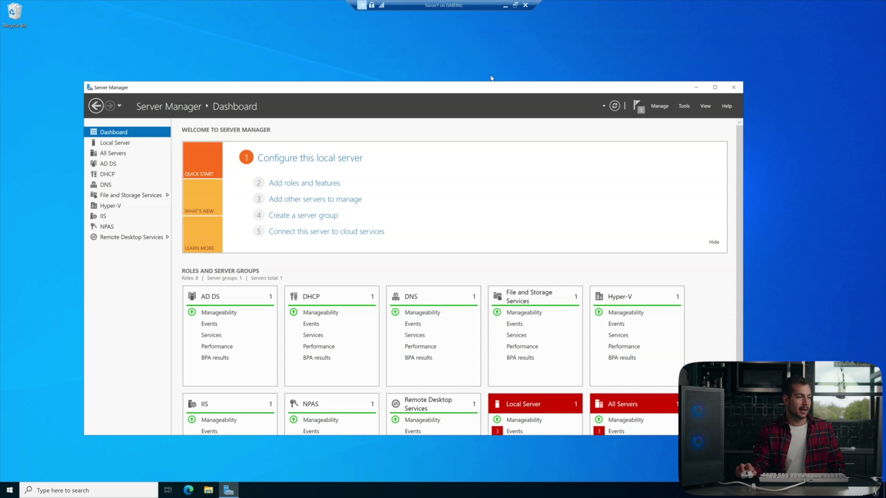
click(680, 108)
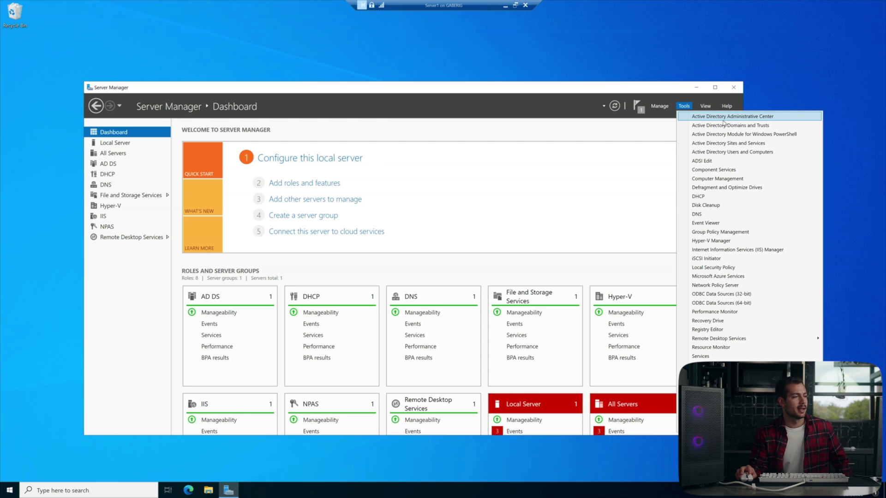
click(726, 152)
- In the indigodomain.com Users container, start creating a new user object
click(28, 93)
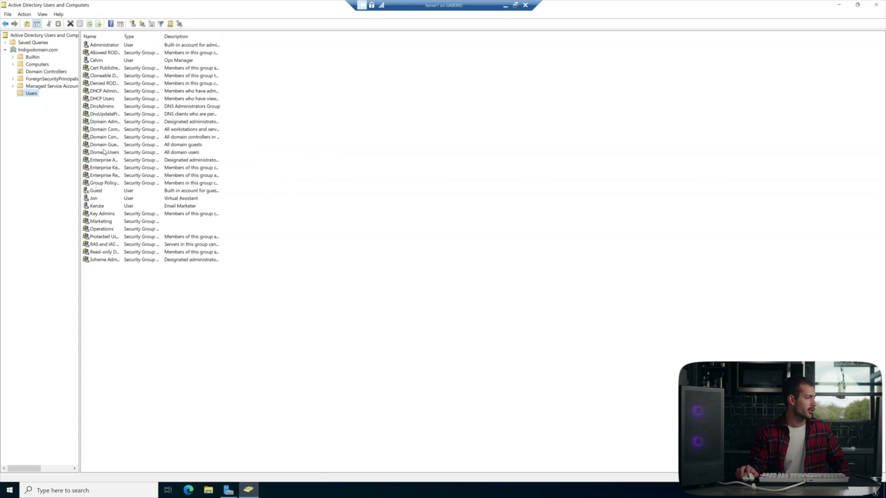
click(99, 207)
click(97, 201)
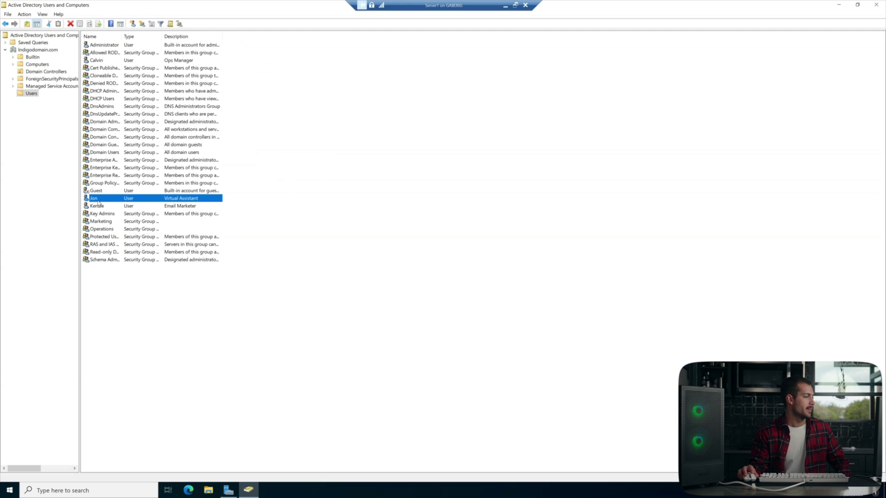
right_click(107, 202)
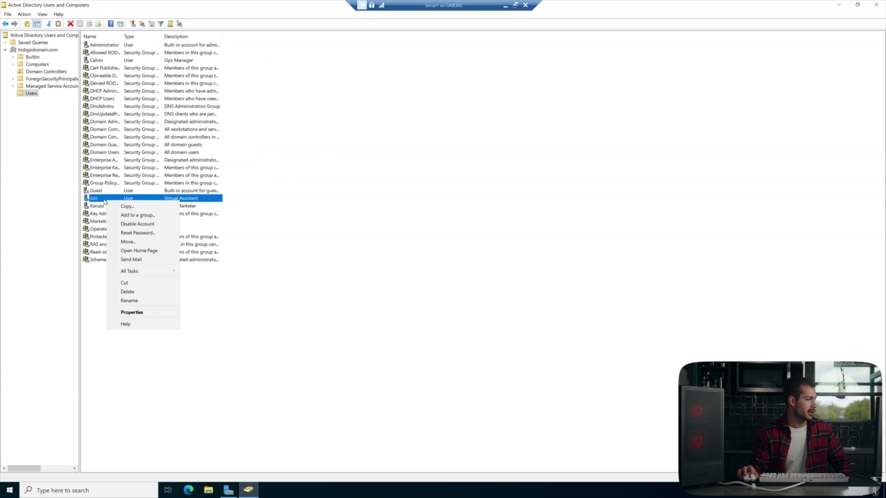
click(111, 289)
right_click(111, 289)
mouse_move(138, 316)
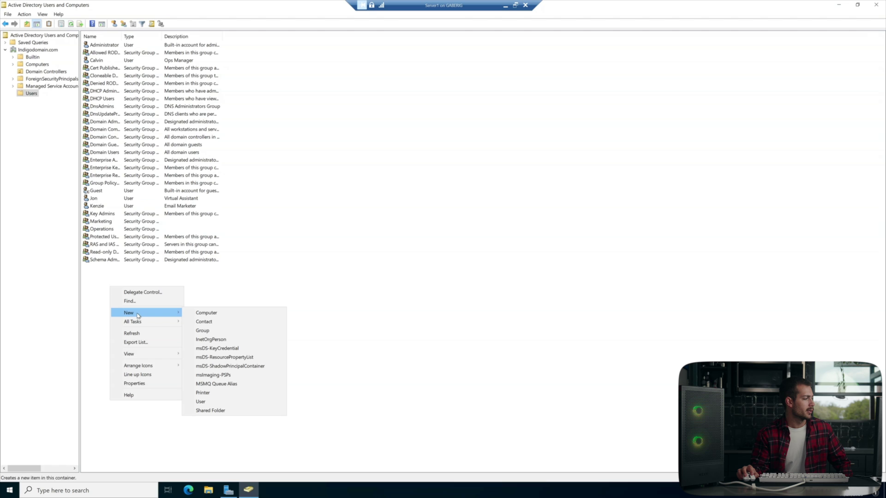
click(211, 402)
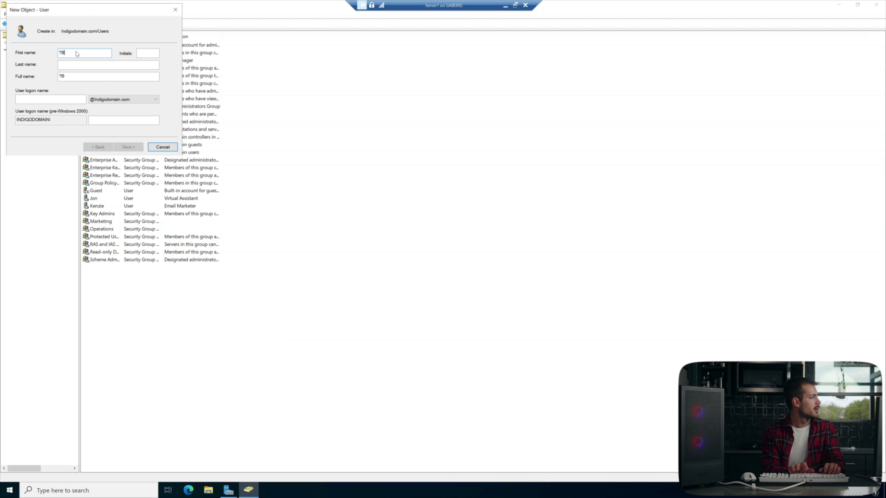
- Create user Ben, logon name ben, with a non-changeable, never-expiring password
text(Ben)
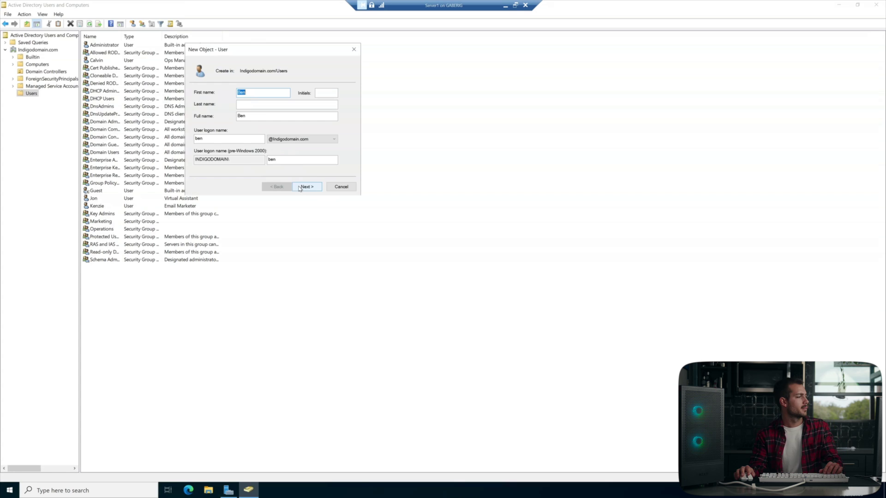
click(208, 140)
text(ben)
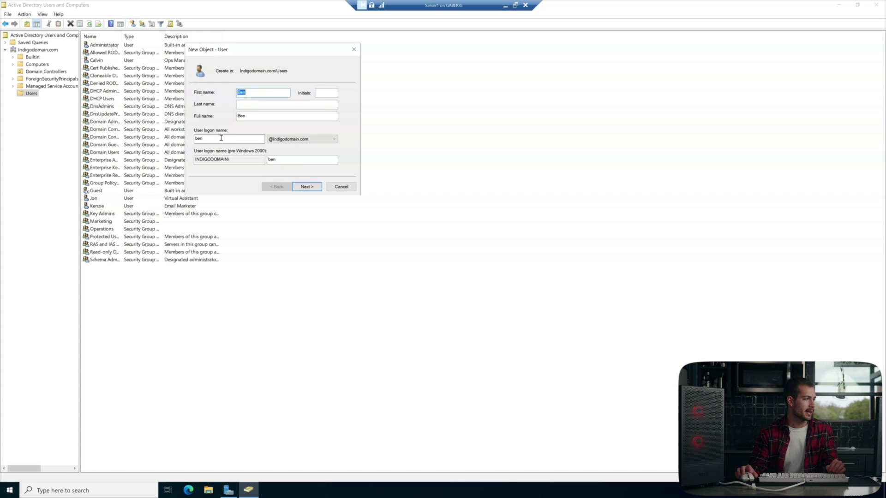
click(305, 187)
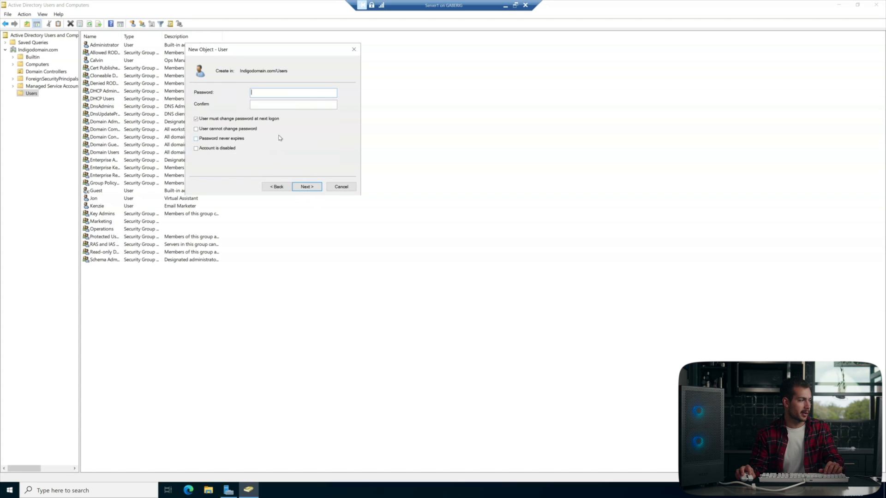
click(196, 130)
click(196, 138)
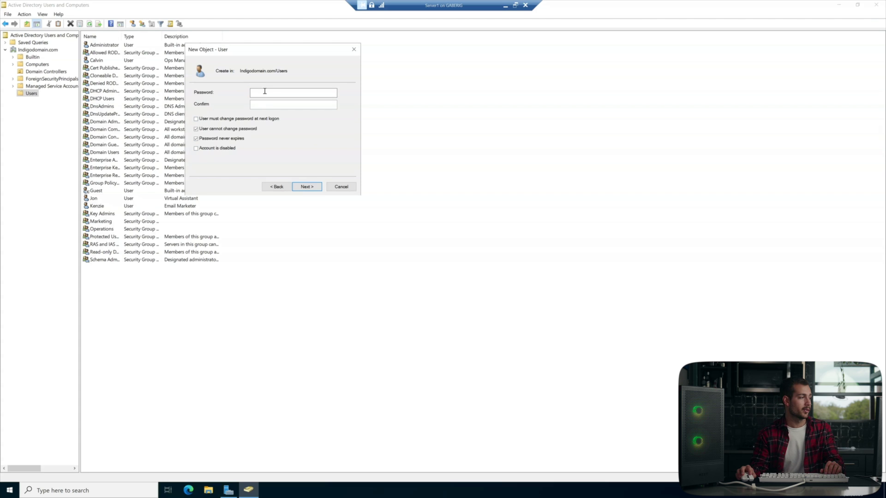
click(264, 93)
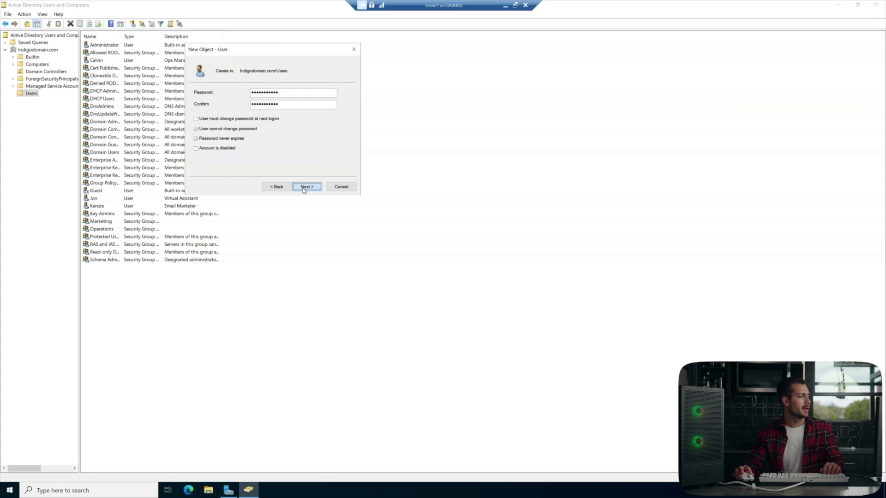
click(307, 187)
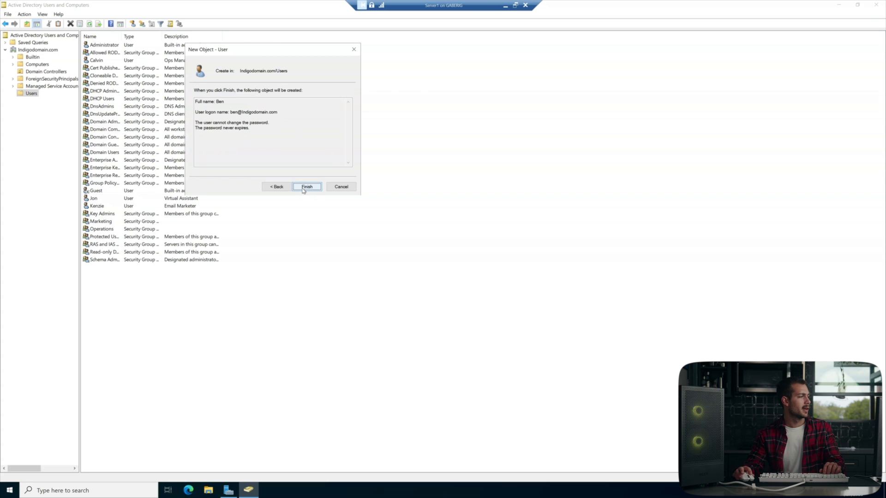
click(307, 186)
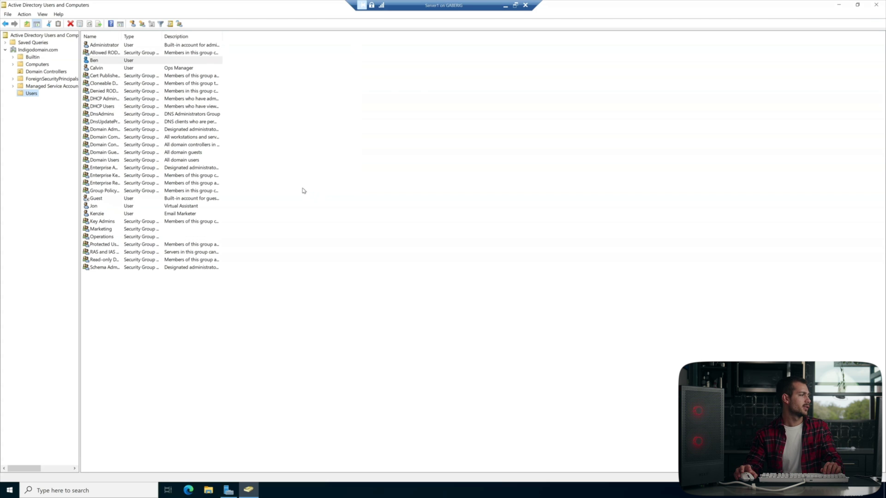
- Open the Builtin Remote Desktop Users group's properties on its Members tab
click(37, 58)
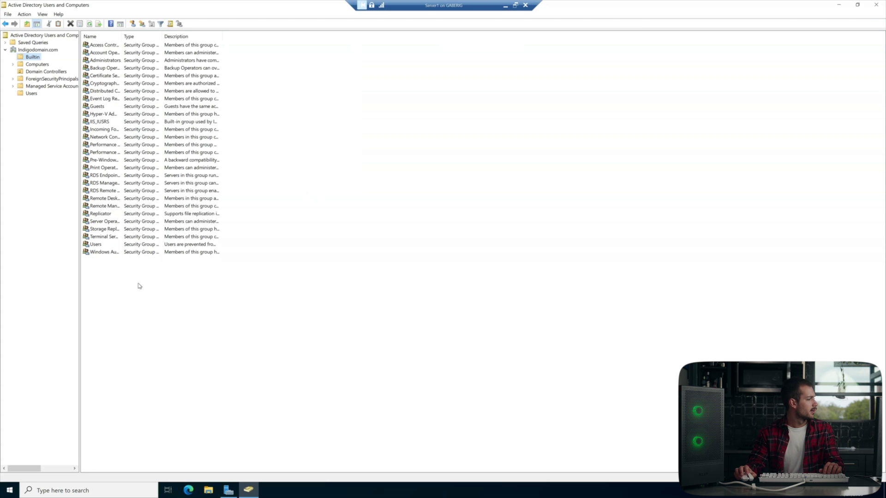
click(114, 200)
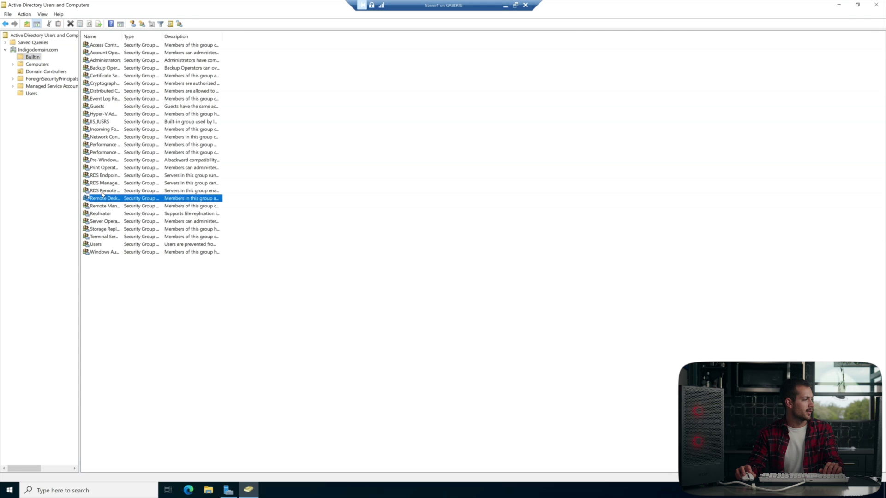
right_click(130, 199)
click(151, 236)
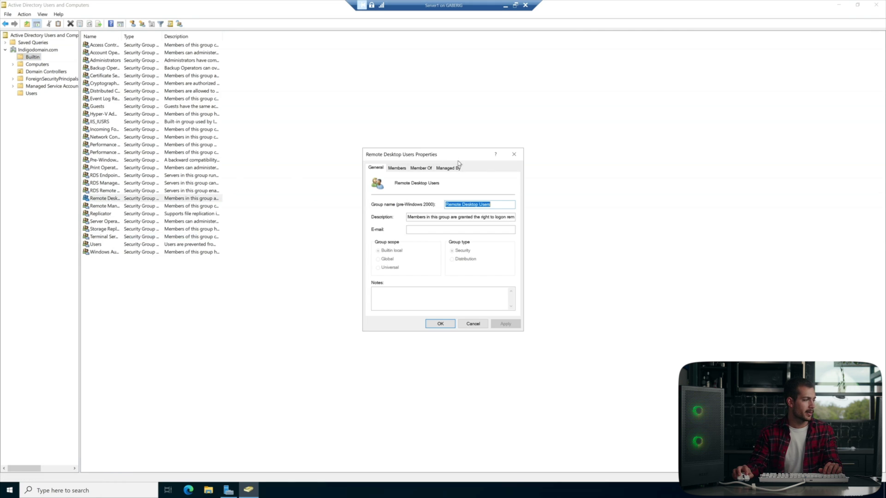
click(396, 166)
drag(398, 155, 495, 127)
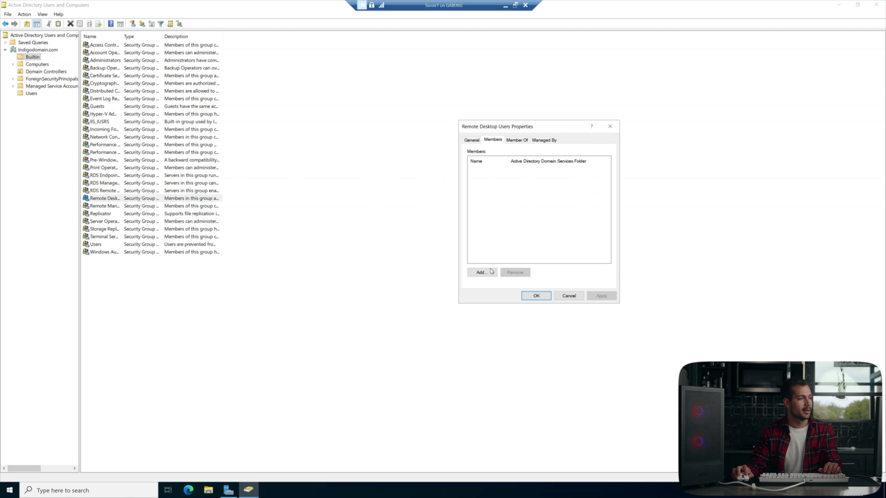
- Add ben as a group member, apply and save, then minimize the console
click(486, 272)
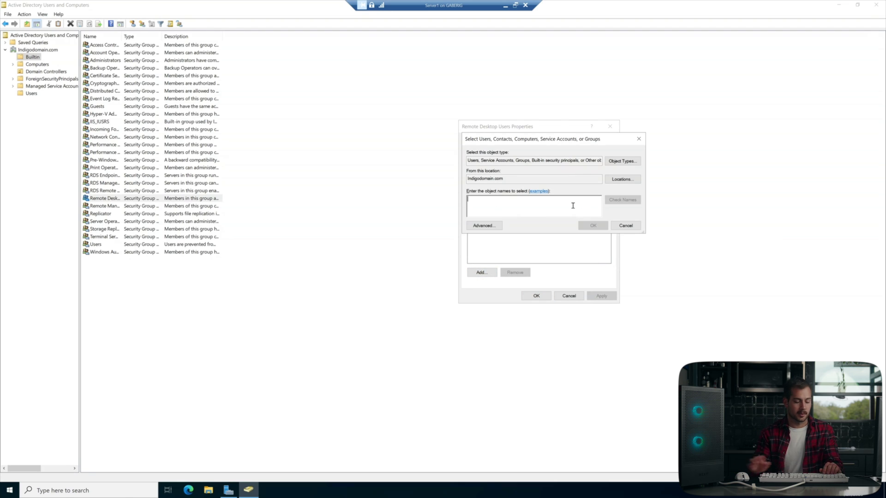
text(ben)
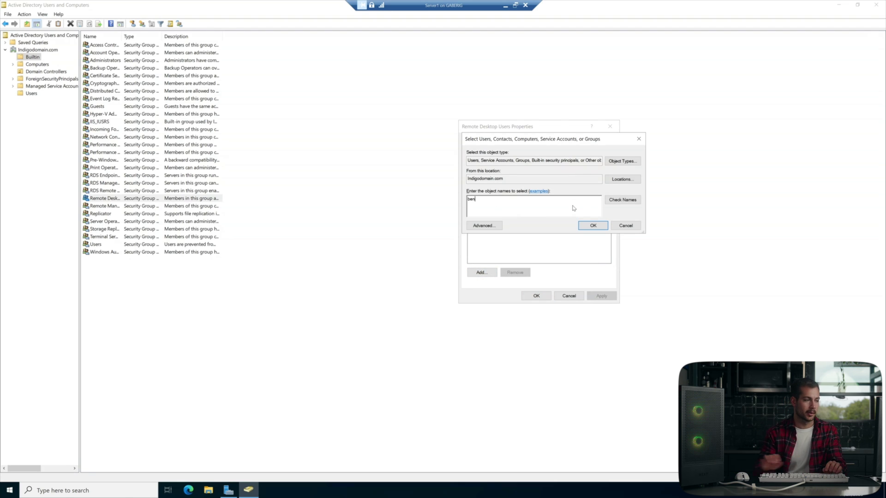
click(623, 199)
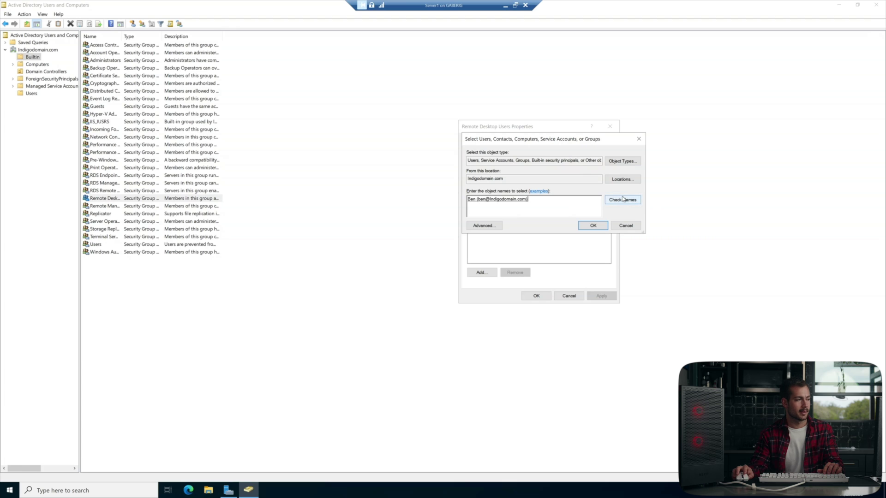
click(592, 226)
click(601, 297)
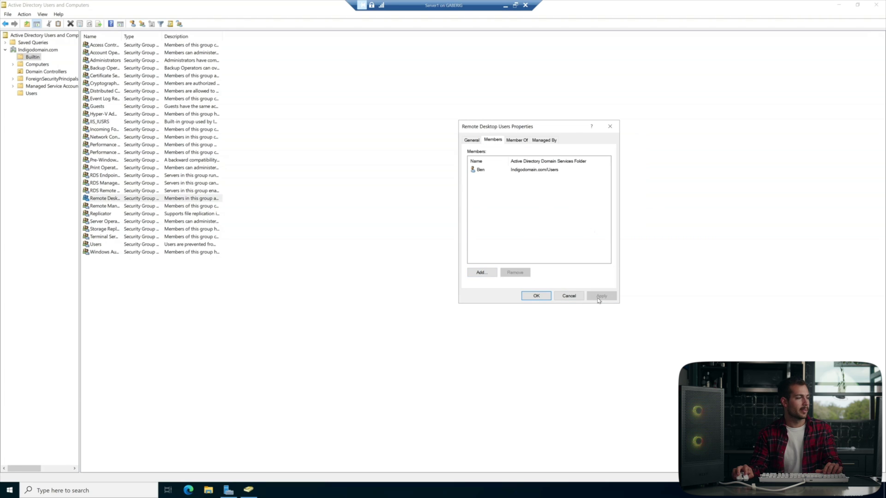
click(536, 296)
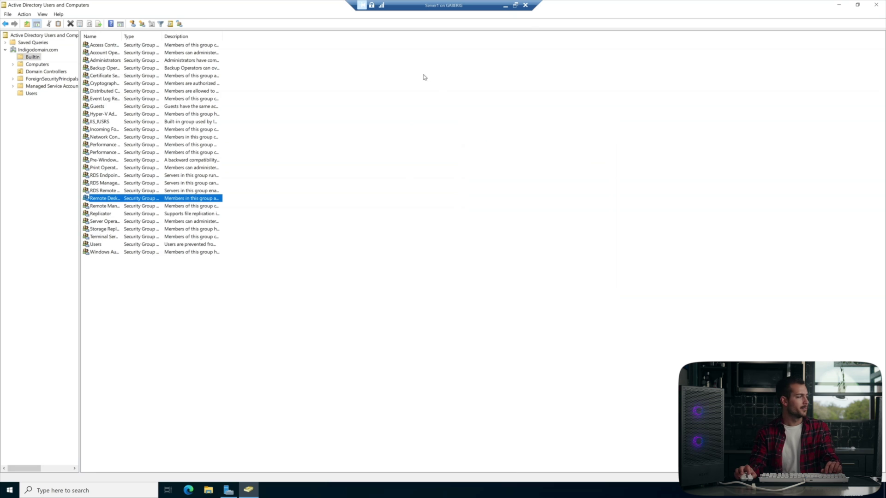
click(838, 4)
- Close Server Manager, run gpupdate from the Run box, and close its console when done
click(737, 86)
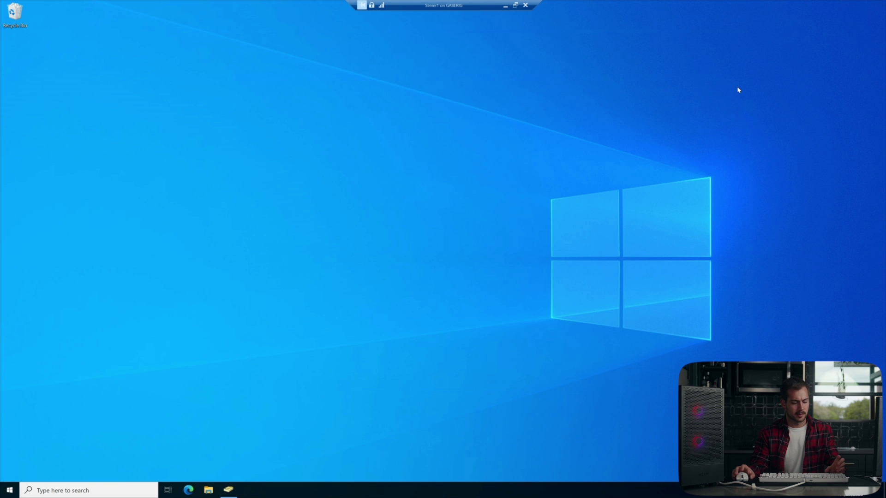
key(super+r)
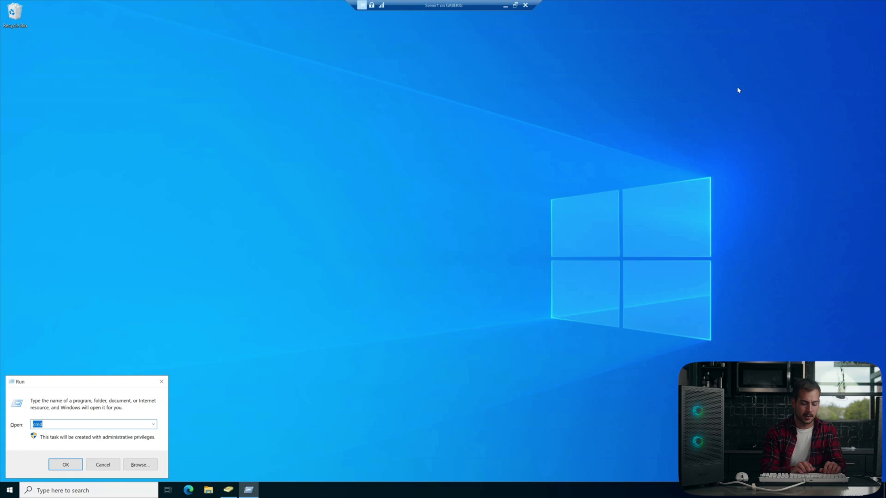
text(gpupdate)
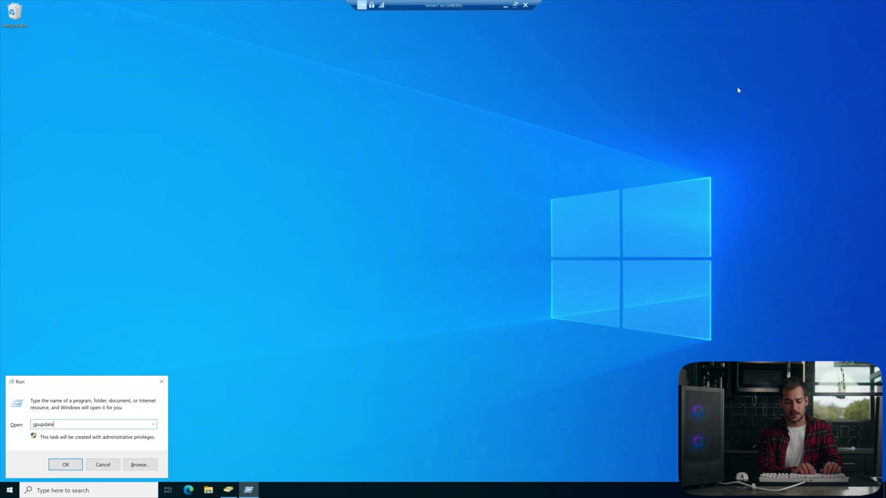
key(Return)
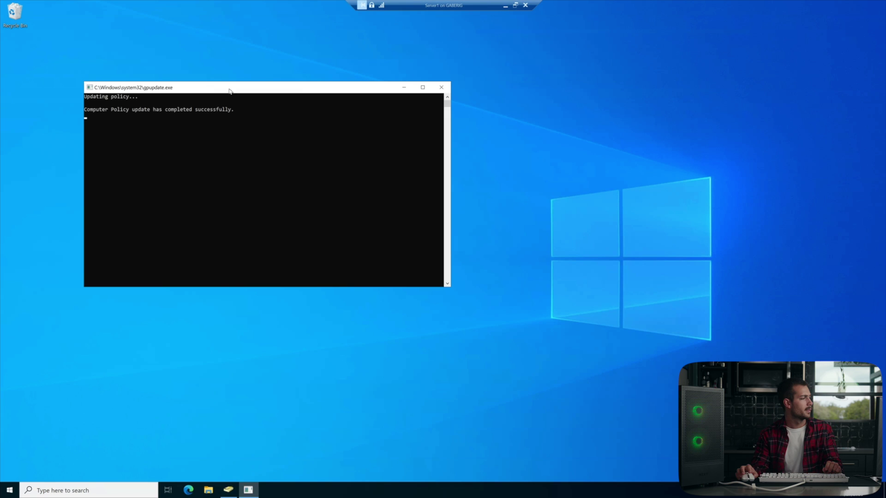
click(443, 88)
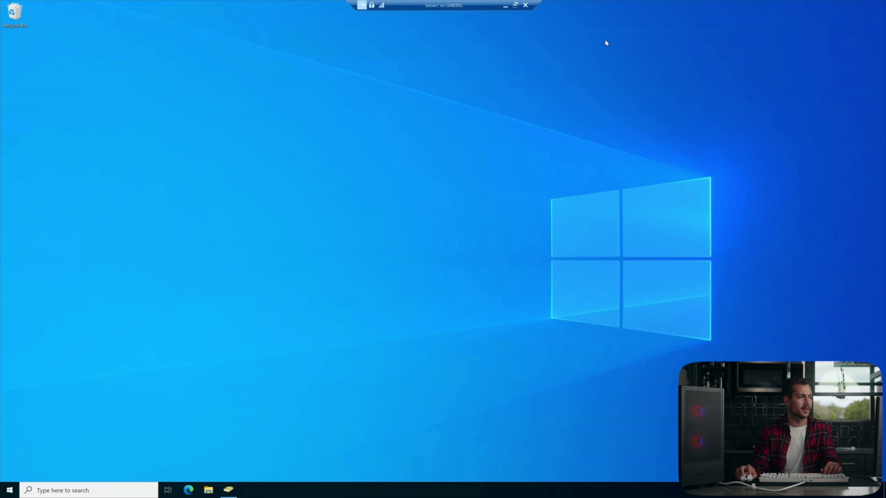